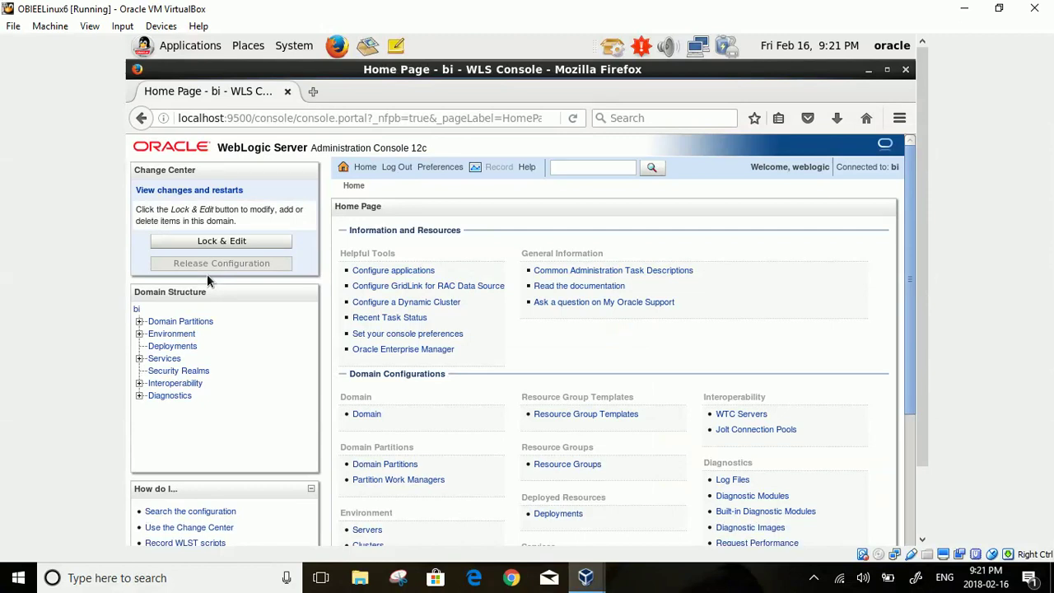
# - Go to myrealm's Users and Groups tab and scroll down to the Groups table
pyautogui.click(203, 373)
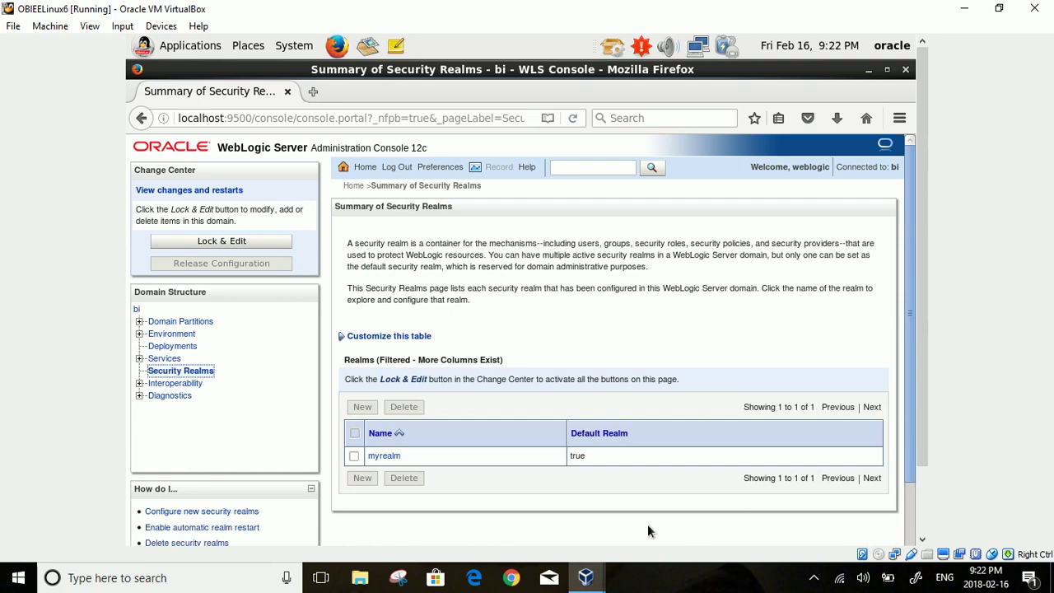
pyautogui.click(384, 456)
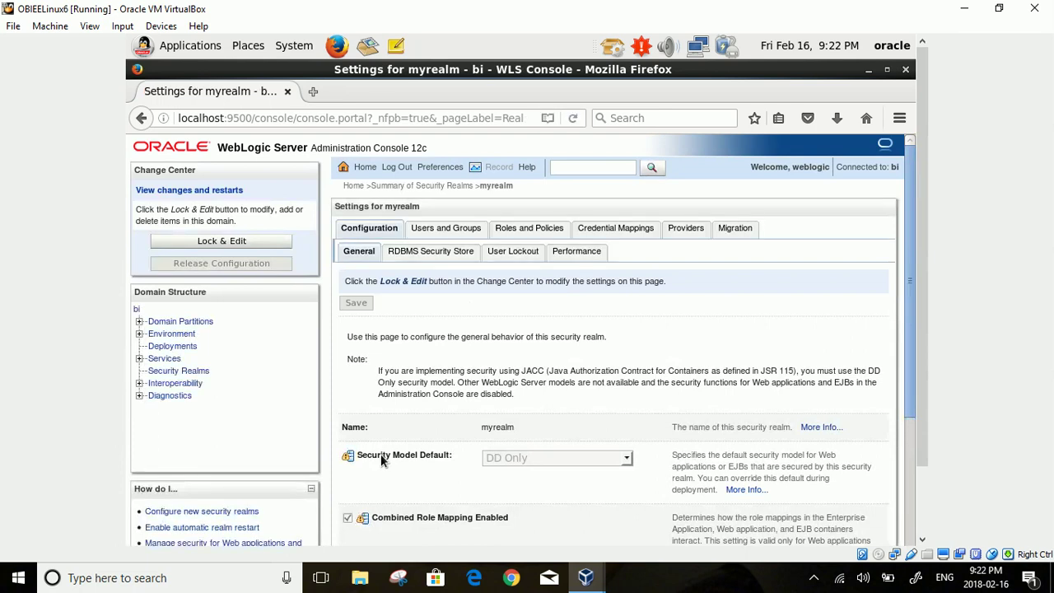
pyautogui.click(460, 231)
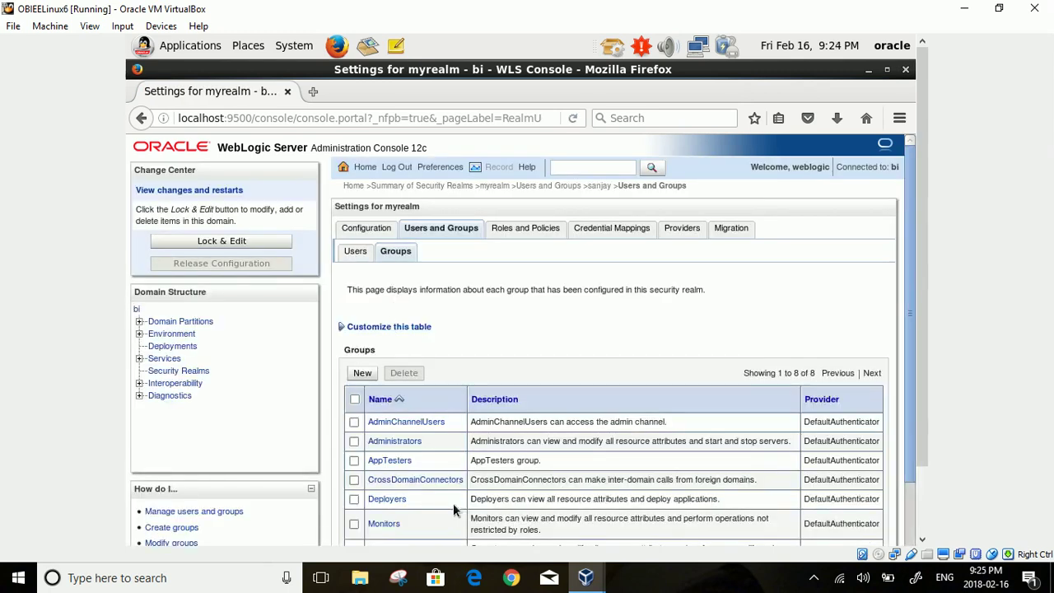
pyautogui.scroll(-1, 453, 504)
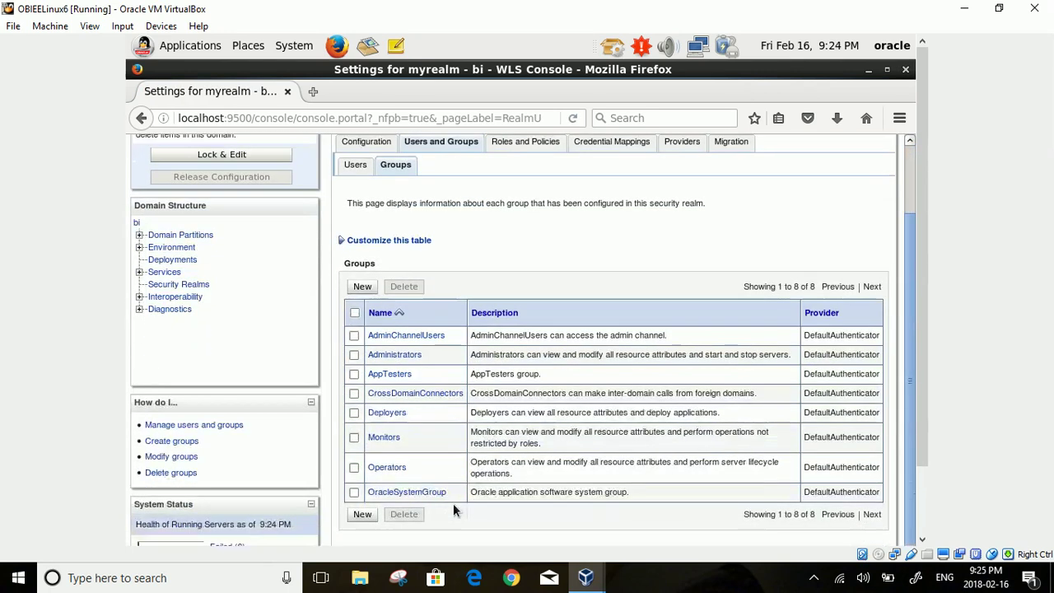
# - Create the BIContentAuthor group in myrealm with description BIContentAuthor
pyautogui.click(362, 286)
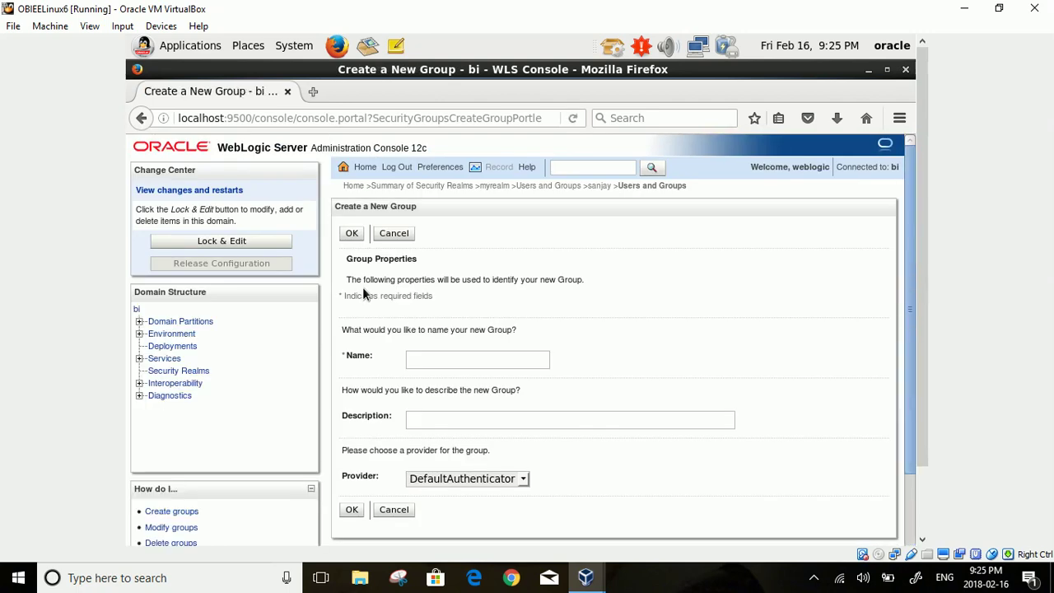
pyautogui.click(473, 364)
pyautogui.write('BICO')
pyautogui.press('BackSpace')
pyautogui.write('ontent')
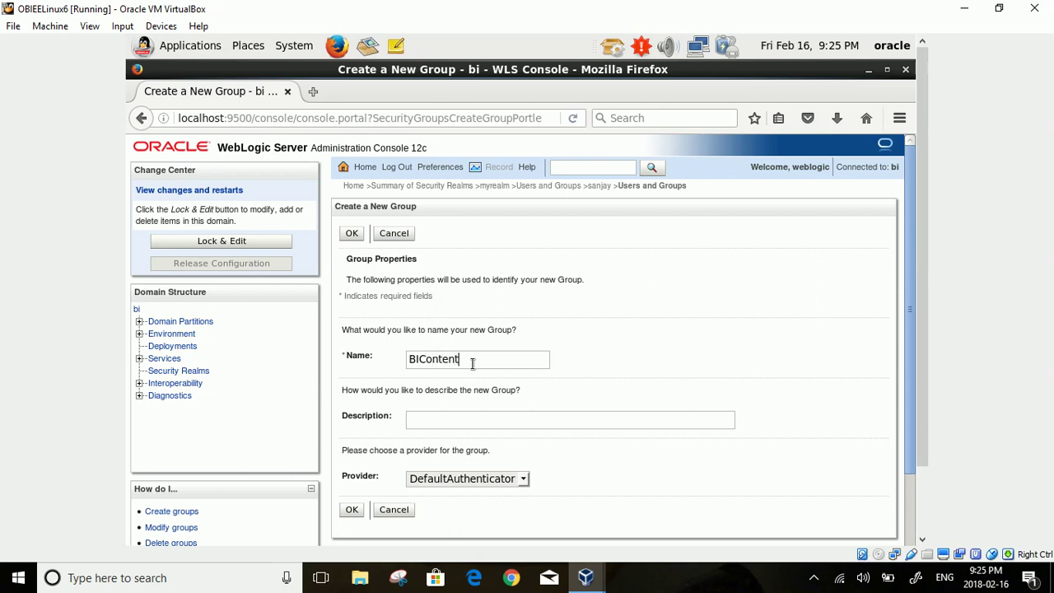
pyautogui.write('Author')
pyautogui.click(456, 418)
pyautogui.write('BIContentA')
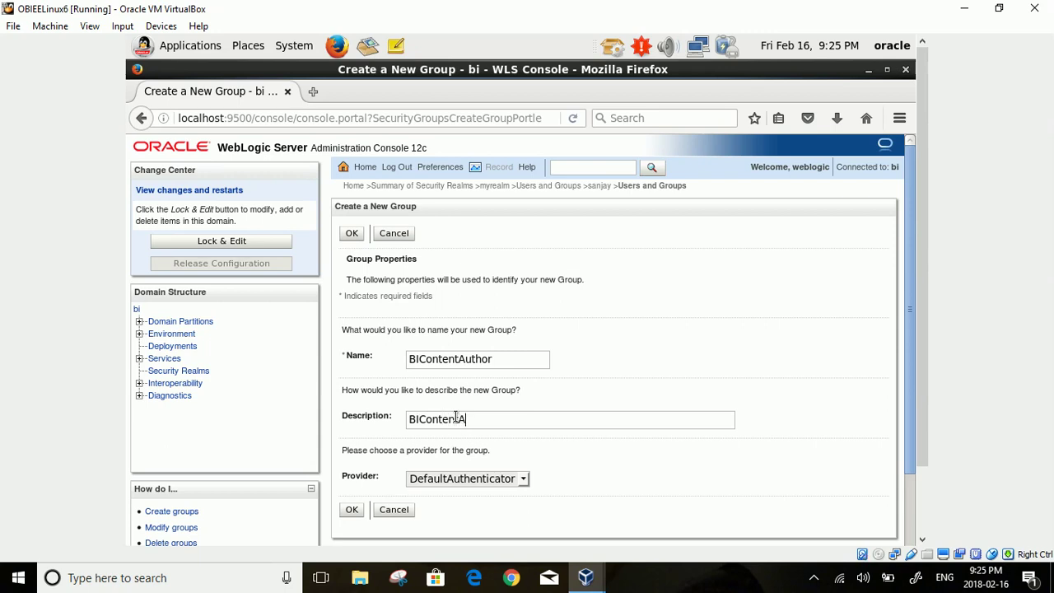
pyautogui.write('uthos')
pyautogui.press('BackSpace')
pyautogui.write('r')
pyautogui.click(347, 515)
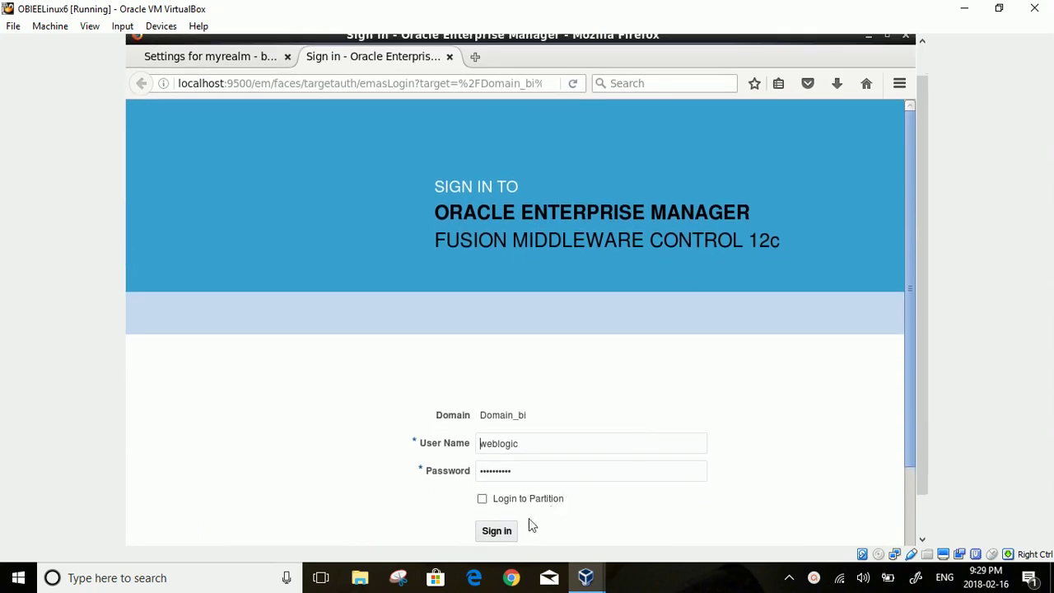
# - Sign in to Enterprise Manager and go to WebLogic Domain > Security > Application Roles
pyautogui.click(496, 530)
pyautogui.click(486, 531)
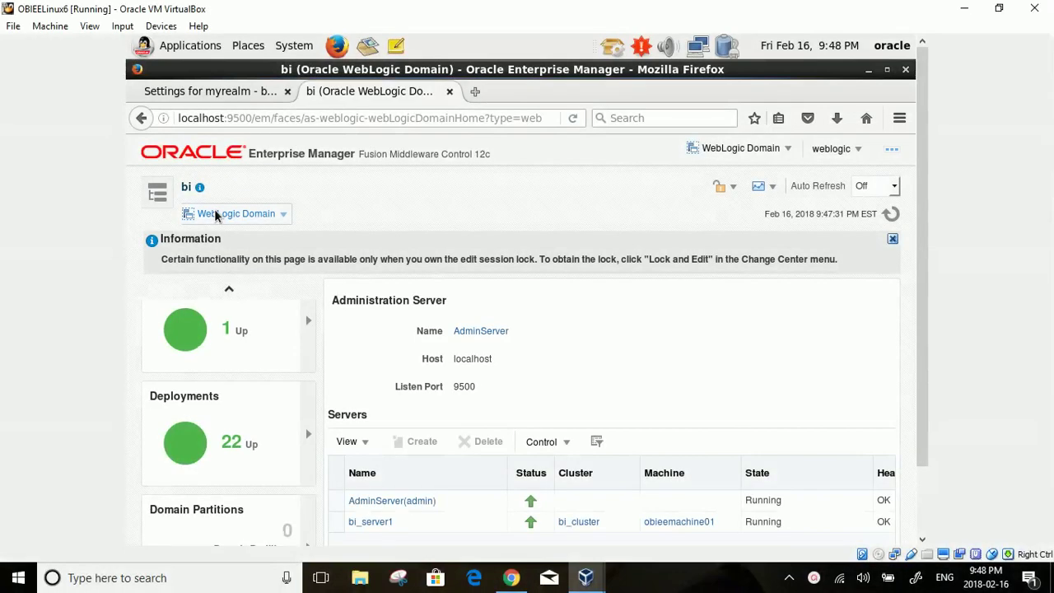
pyautogui.click(216, 215)
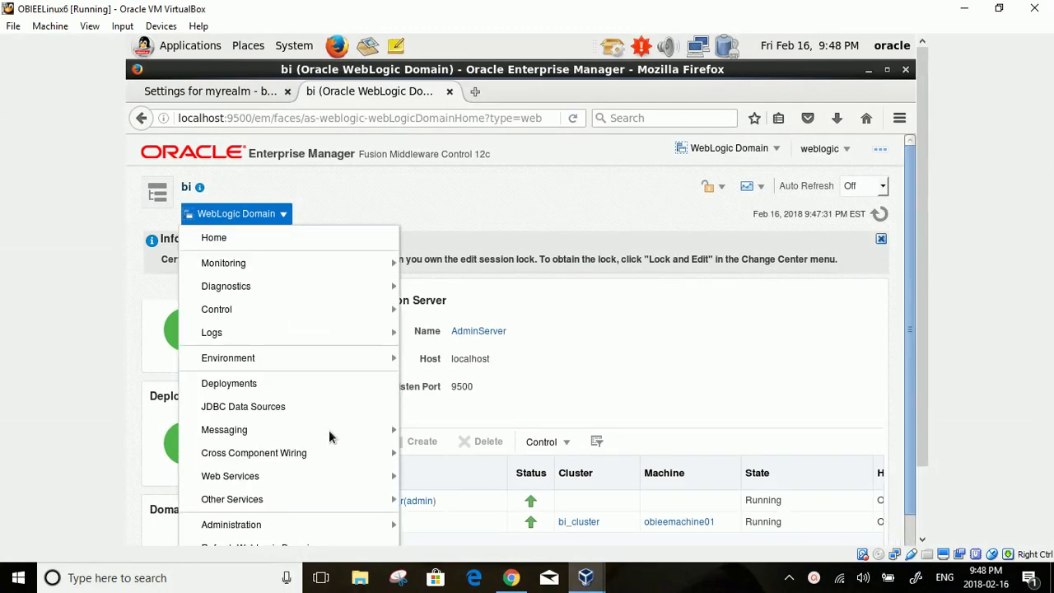
pyautogui.click(912, 535)
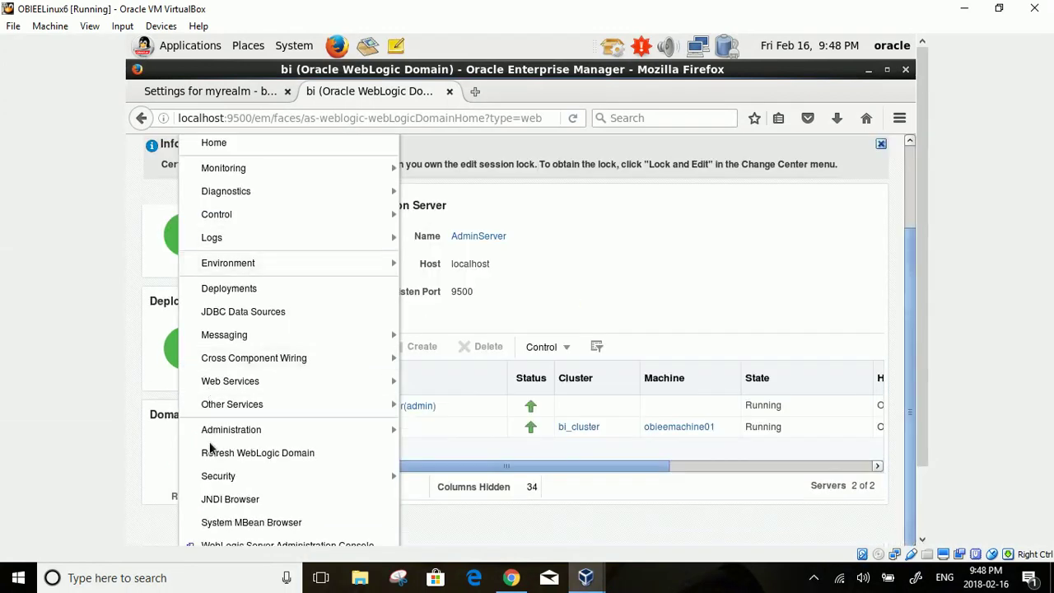
pyautogui.moveTo(216, 478)
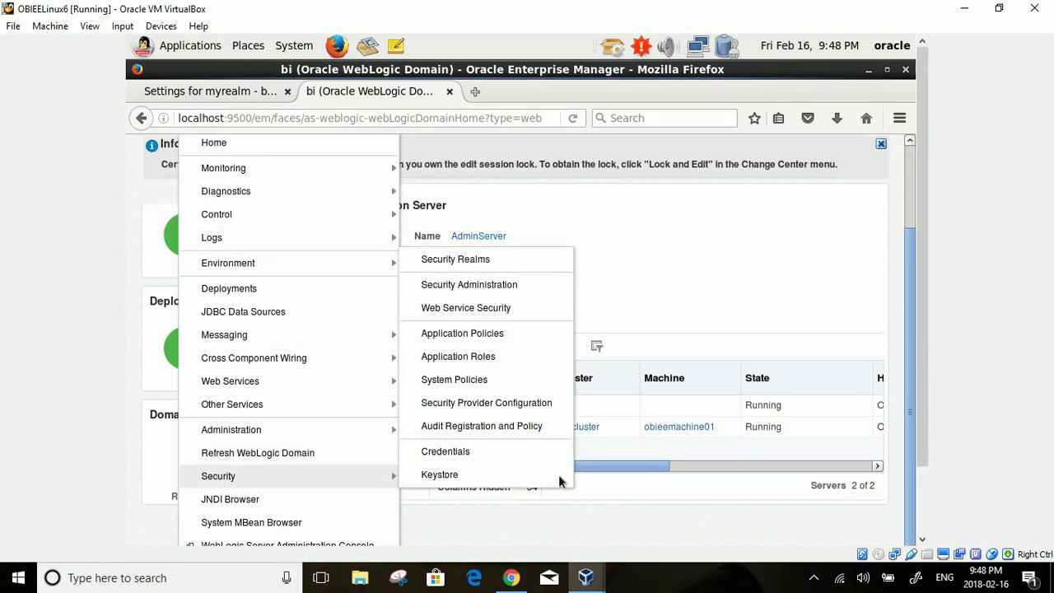
pyautogui.click(488, 358)
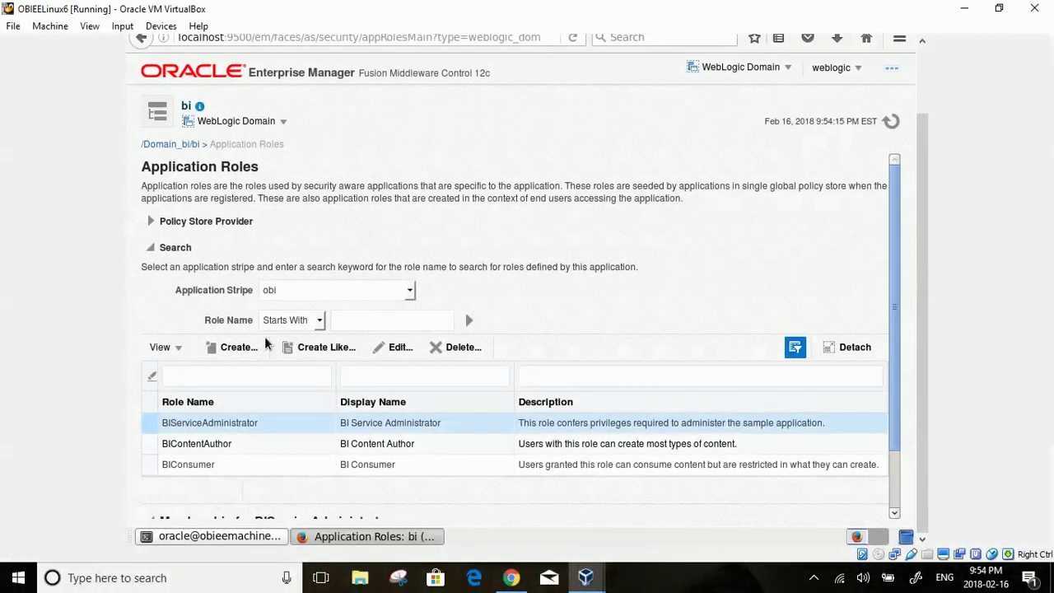
# - Edit the BIContentAuthor application role in the obi stripe and bring up Add Principal
pyautogui.click(168, 442)
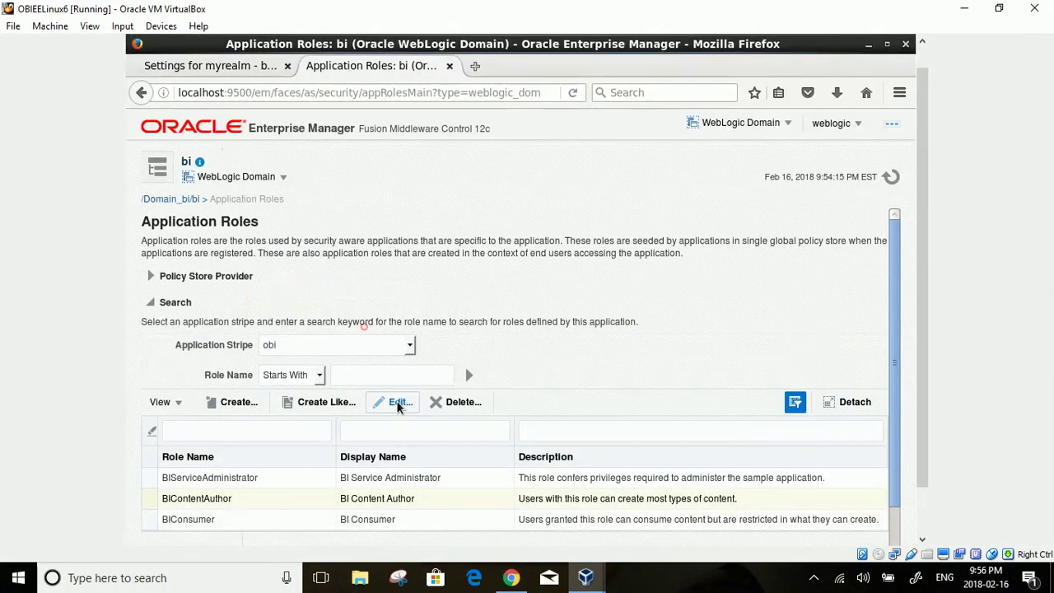
pyautogui.click(397, 402)
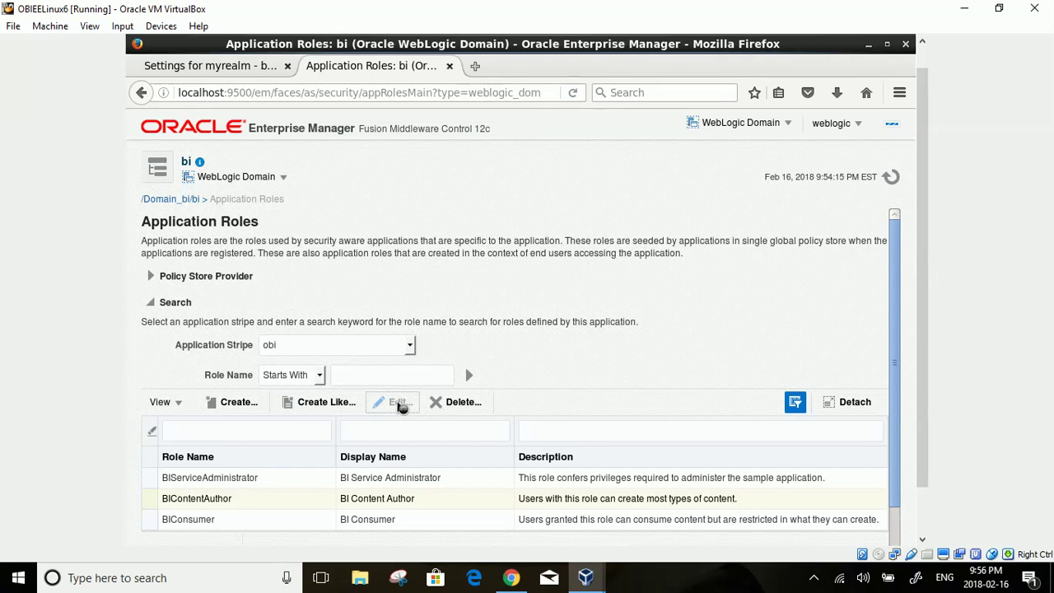
pyautogui.click(923, 506)
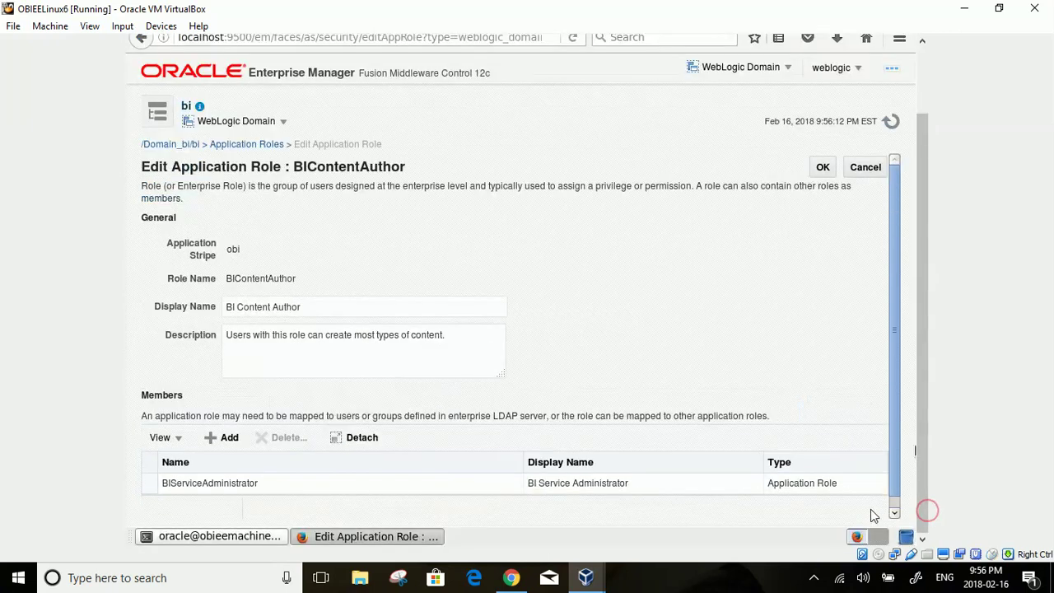
pyautogui.click(896, 508)
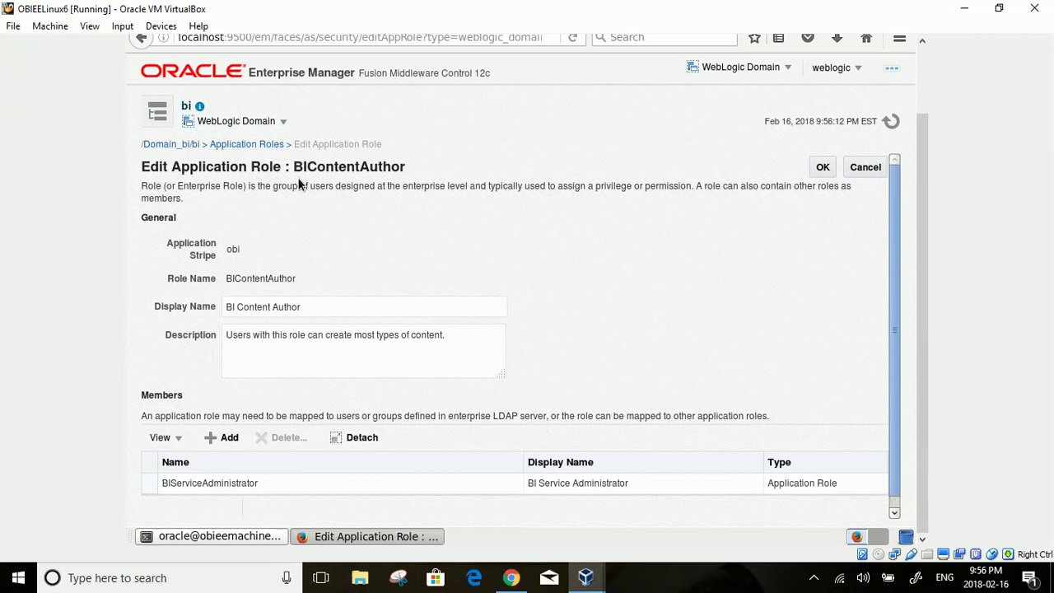
pyautogui.click(227, 441)
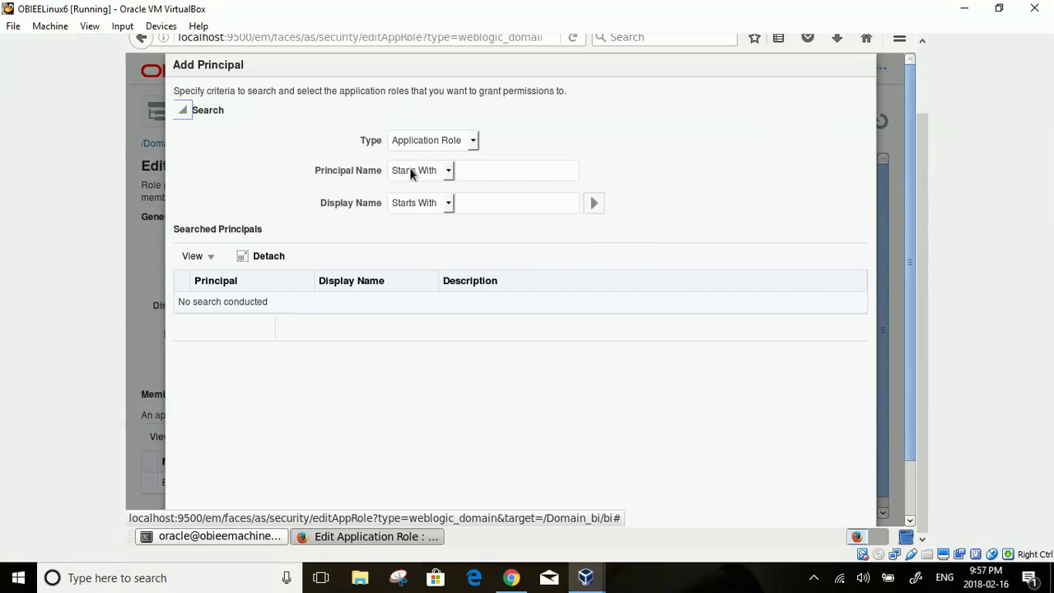
# - Search principals of type Group and add the BIContentAuthor group to the role
pyautogui.click(473, 141)
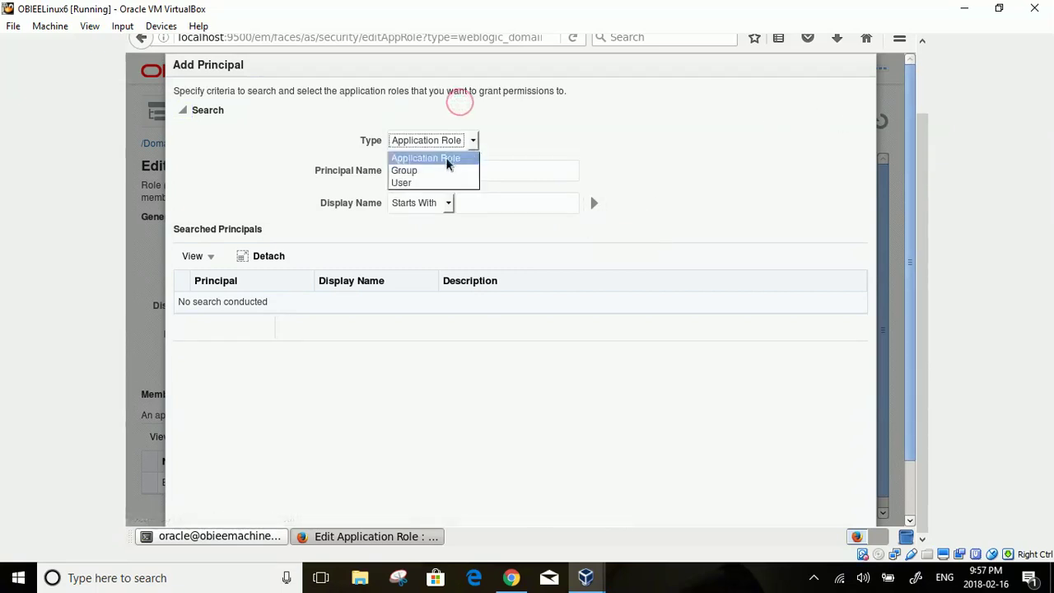
pyautogui.click(420, 172)
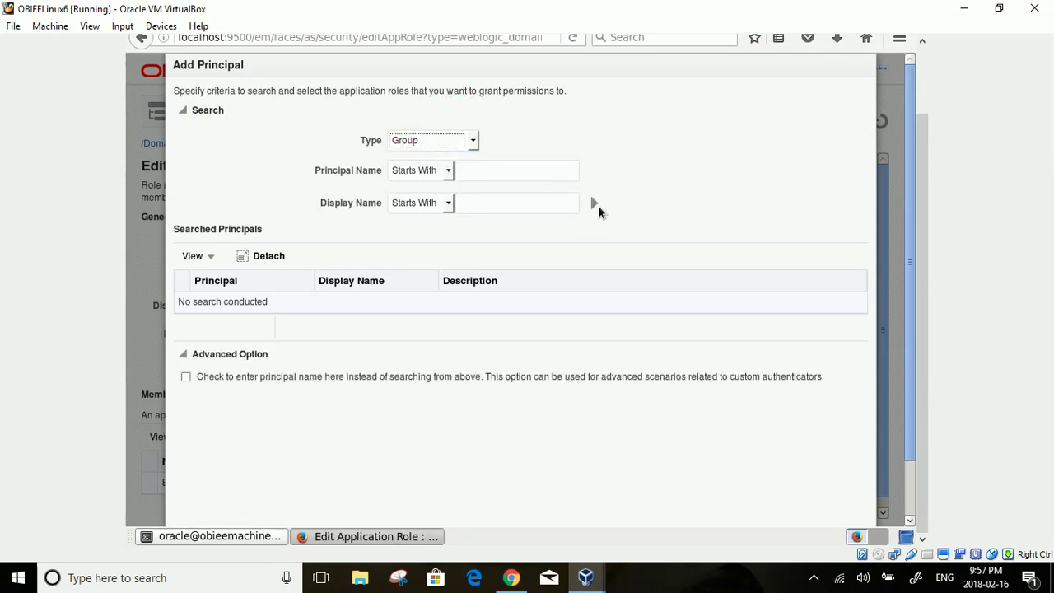
pyautogui.click(594, 202)
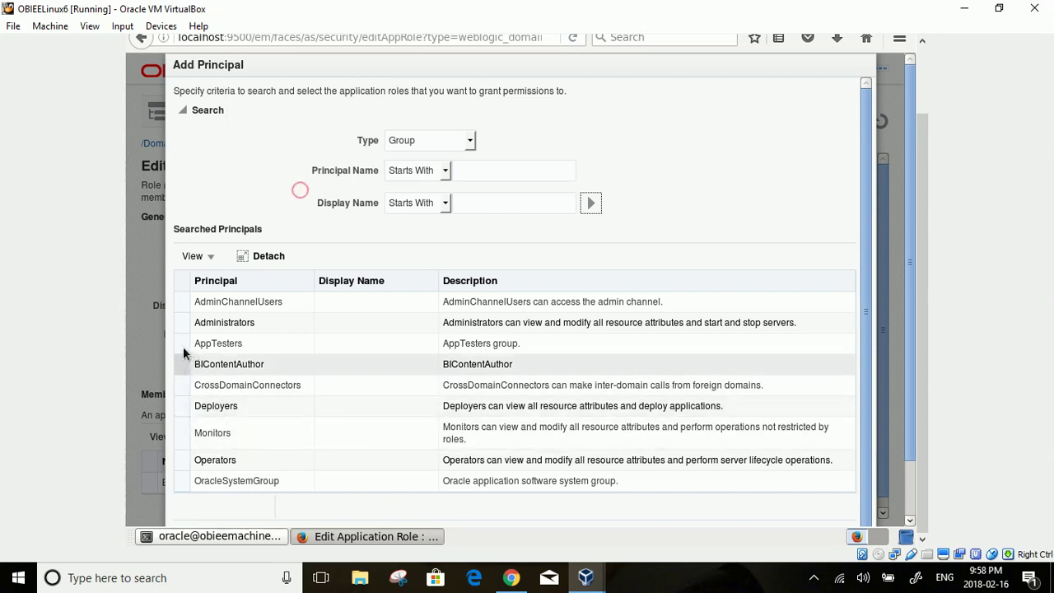
pyautogui.click(231, 372)
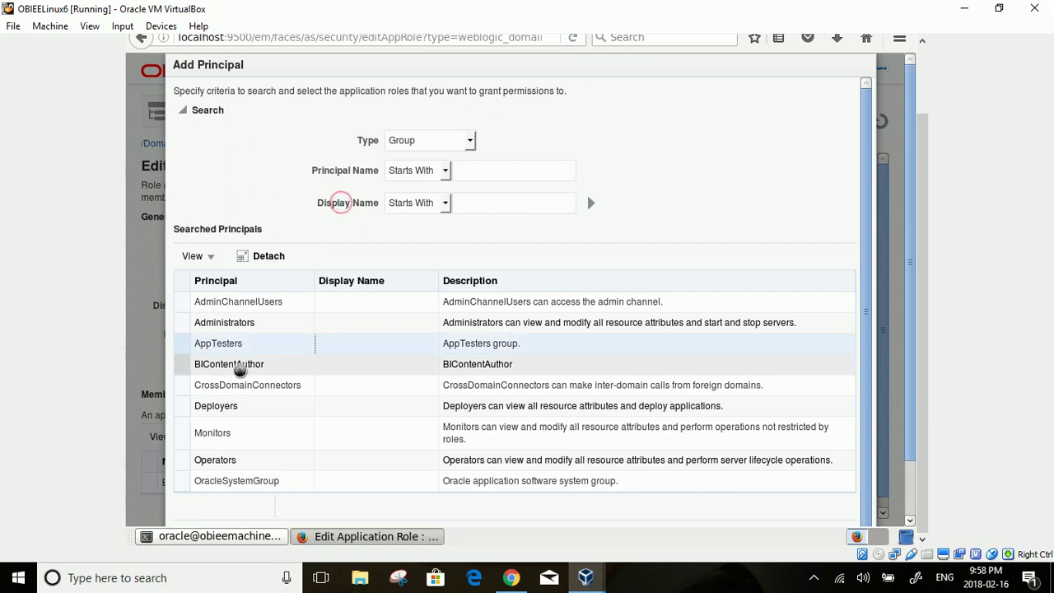
pyautogui.click(239, 371)
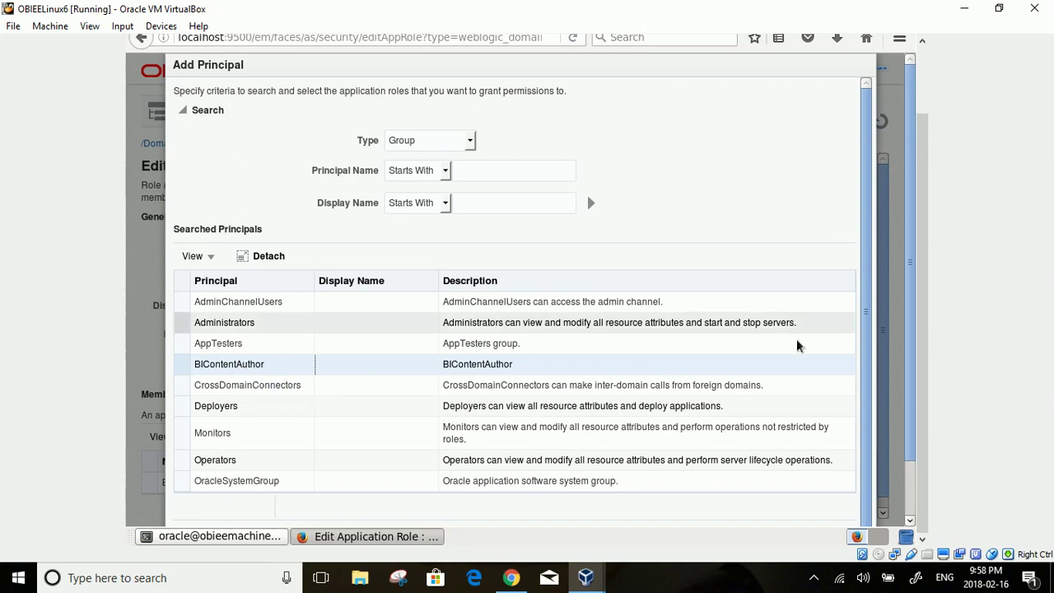
pyautogui.scroll(-2, 889, 504)
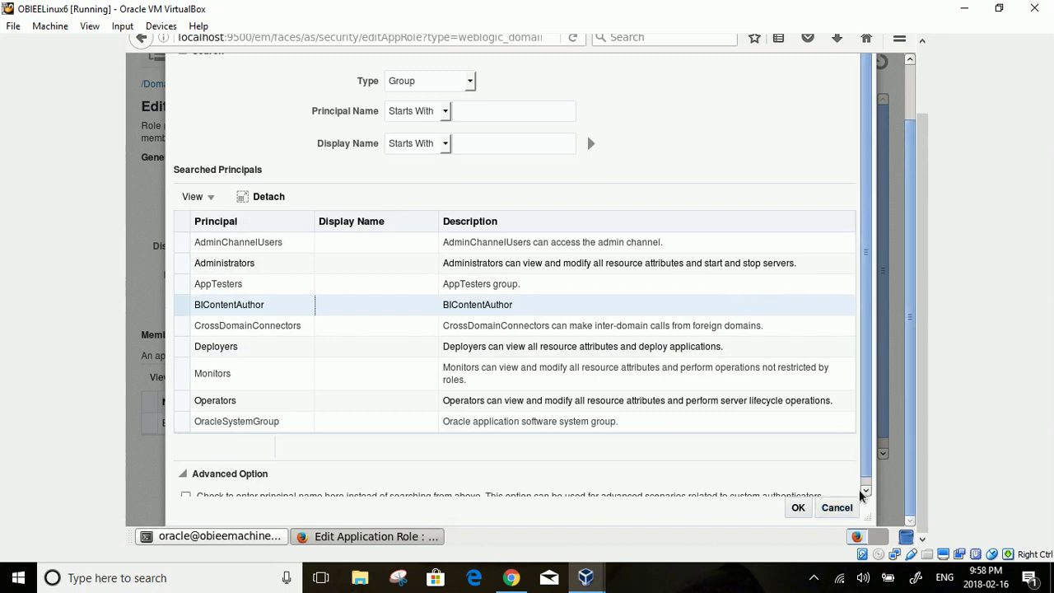
pyautogui.click(299, 303)
pyautogui.click(797, 509)
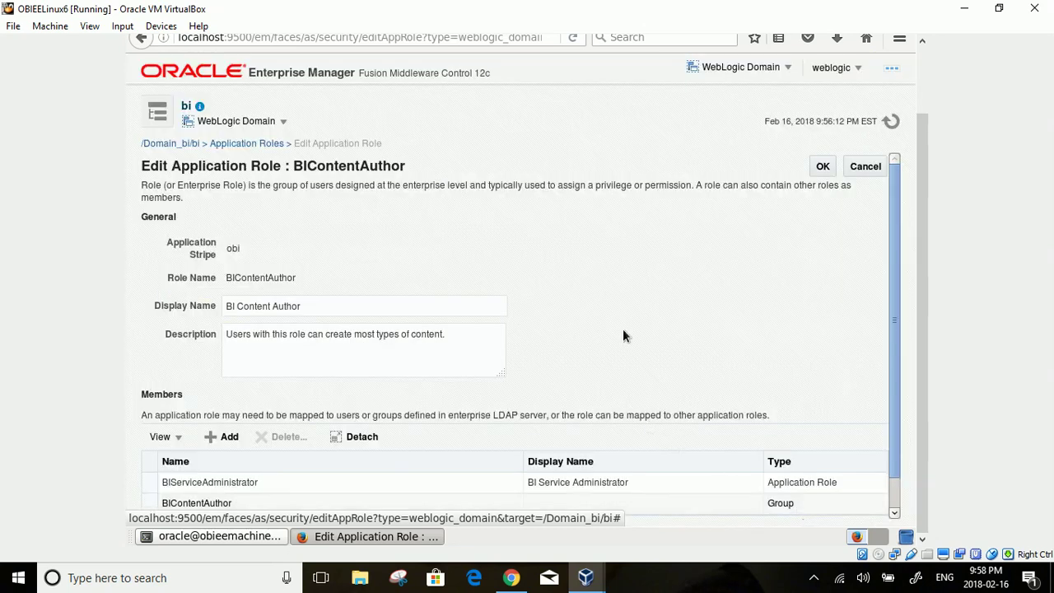
# - Check the role's Members table for the BIContentAuthor group and save the role
pyautogui.scroll(-1, 623, 298)
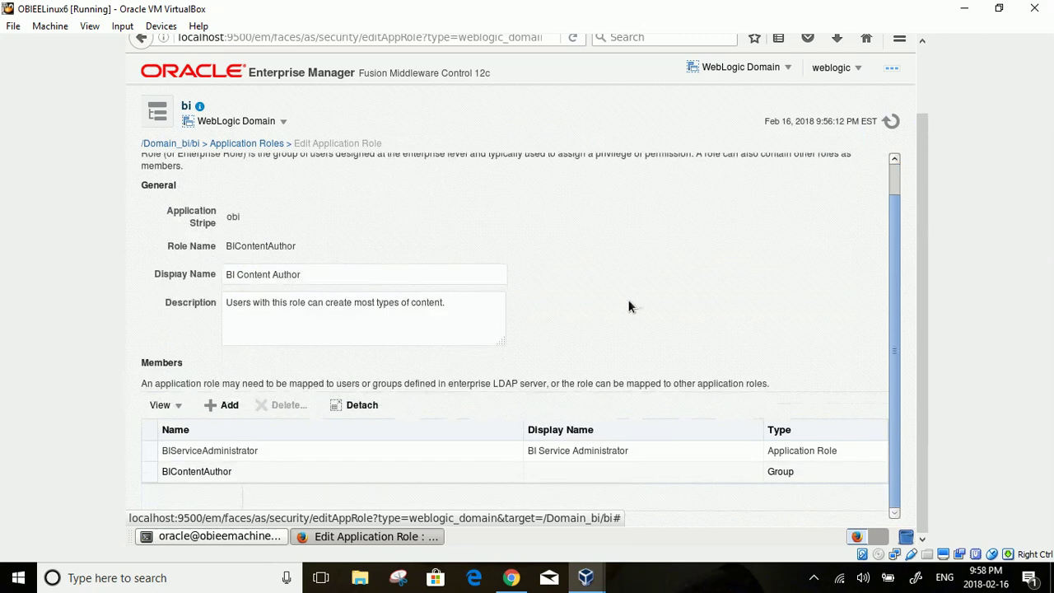
pyautogui.scroll(1, 632, 295)
pyautogui.scroll(-1, 632, 294)
pyautogui.scroll(1, 320, 332)
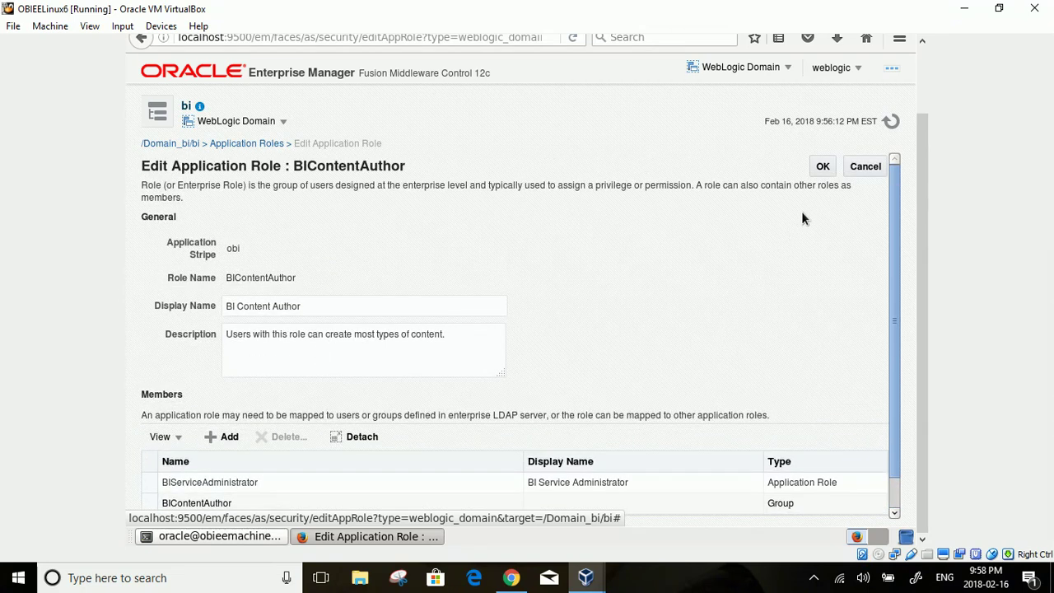
pyautogui.click(826, 168)
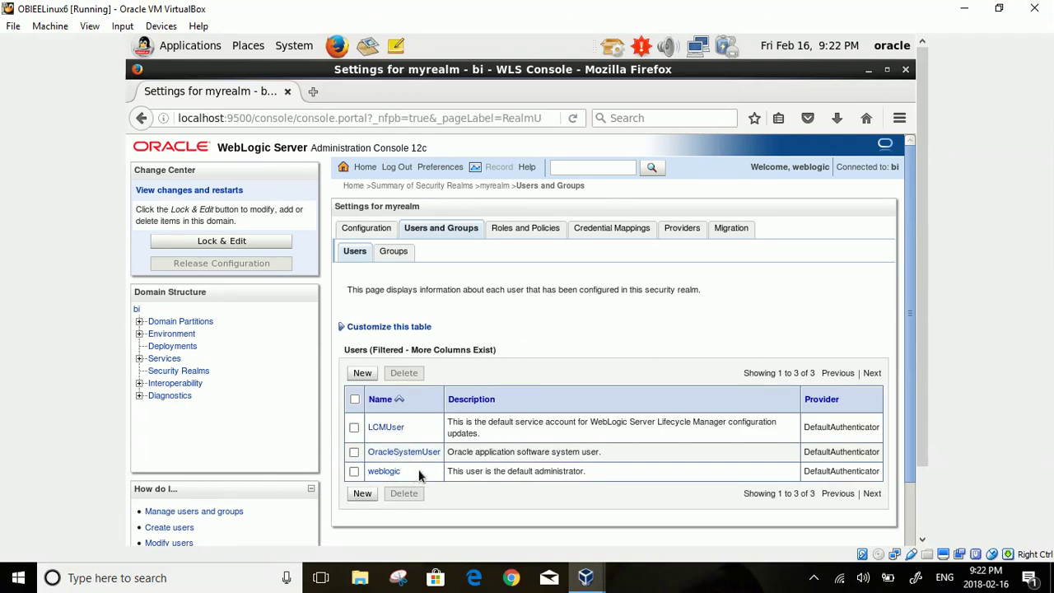
# - Create a new myrealm user, using the username as its description, and set its password
pyautogui.click(362, 373)
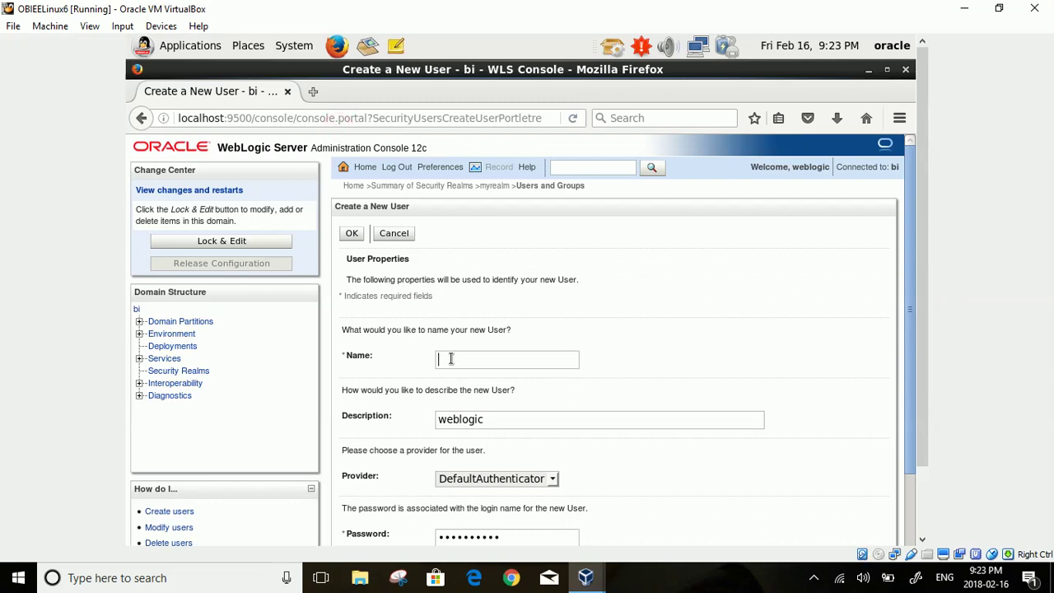
pyautogui.write('sanjay')
pyautogui.moveTo(496, 424); pyautogui.dragTo(422, 420)
pyautogui.write('sanjay')
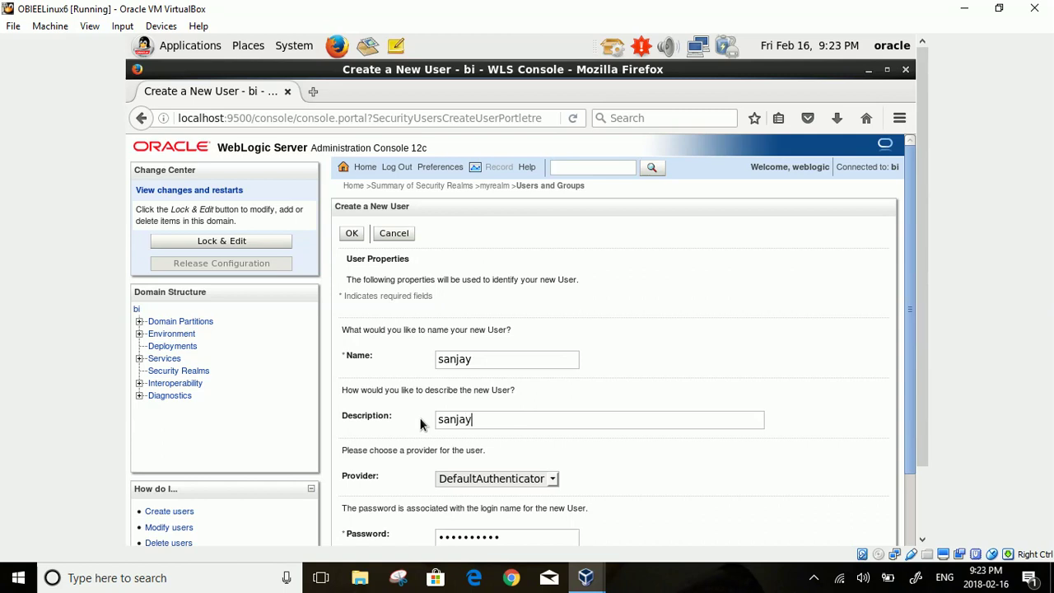
pyautogui.scroll(-3, 491, 435)
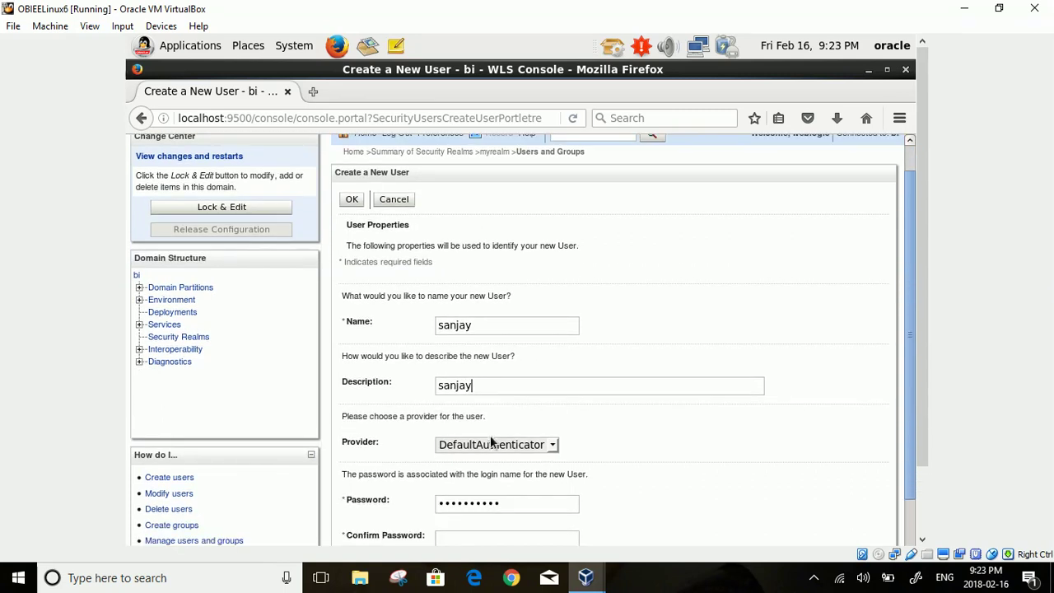
pyautogui.click(536, 403)
pyautogui.press('BackSpace')
pyautogui.press('BackSpace')
pyautogui.press('BackSpace')
pyautogui.press('BackSpace')
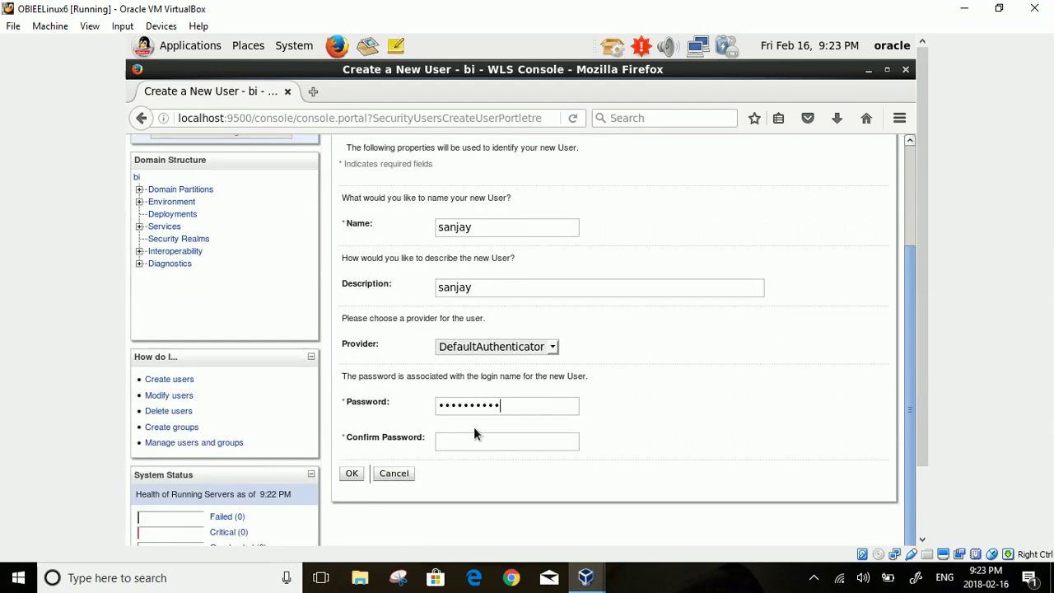
pyautogui.write('anj')
pyautogui.click(356, 472)
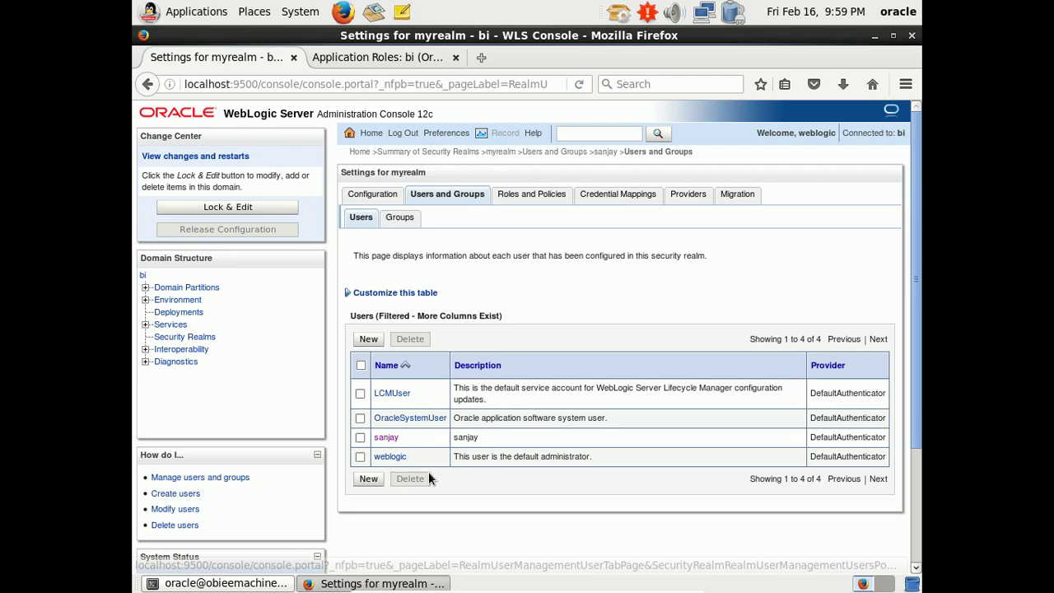
# - On the new user's Groups tab, move BIContentAuthor to Chosen and save
pyautogui.click(385, 439)
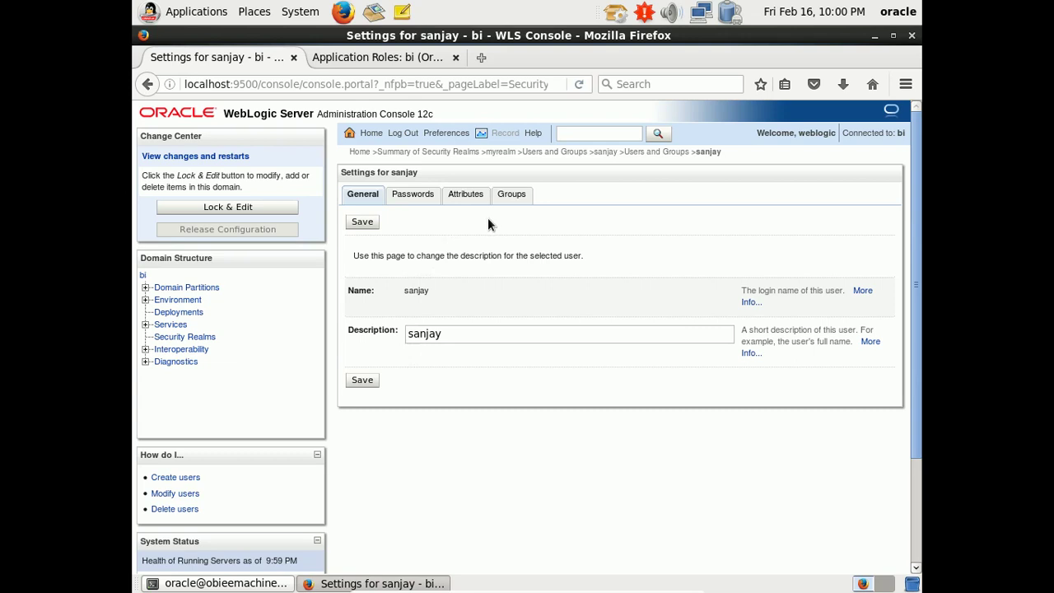
pyautogui.click(510, 198)
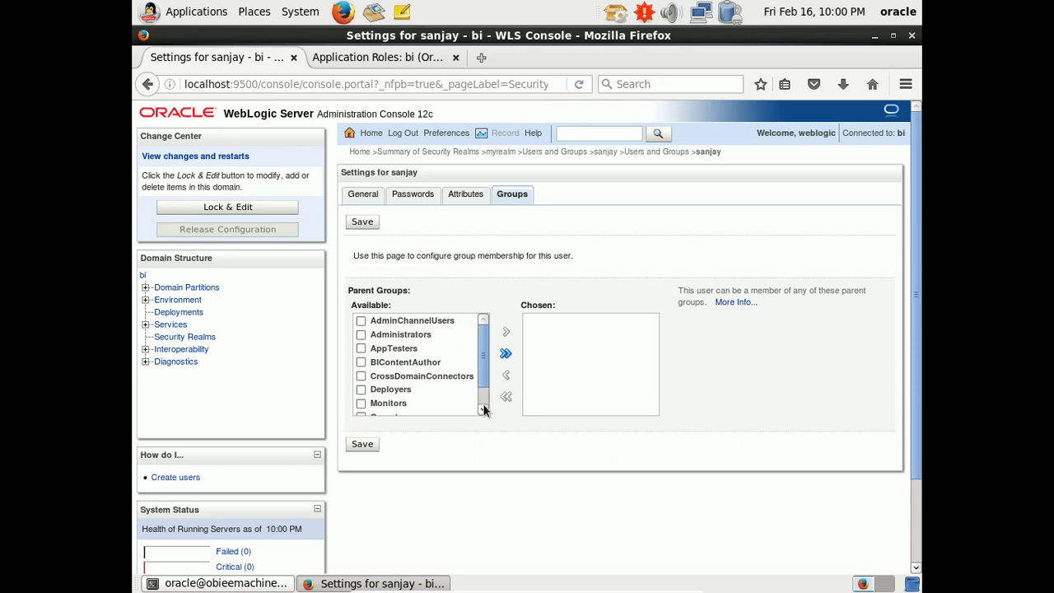
pyautogui.scroll(-1, 484, 404)
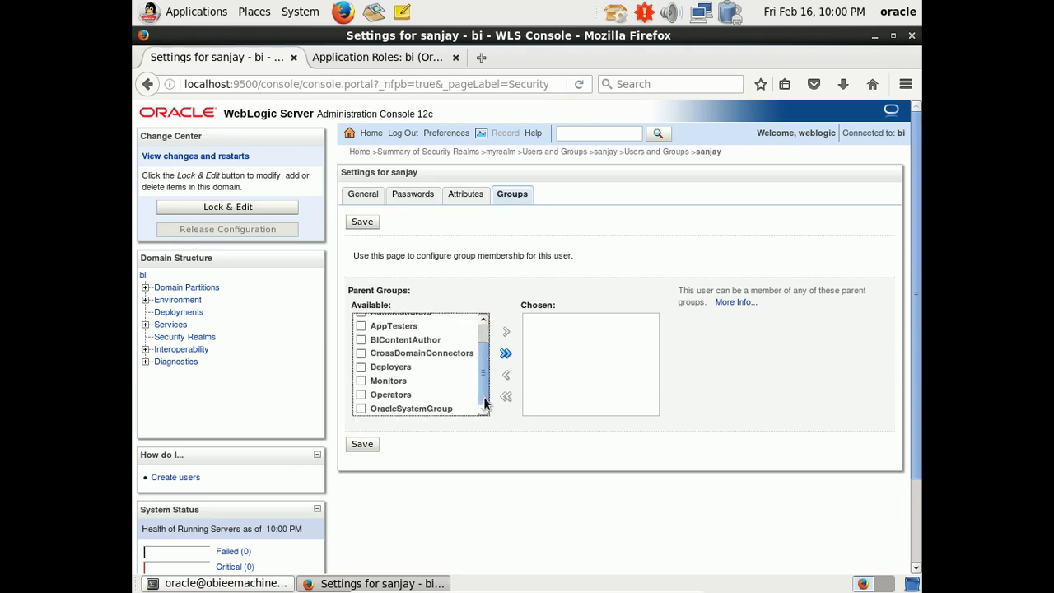
pyautogui.scroll(1, 483, 391)
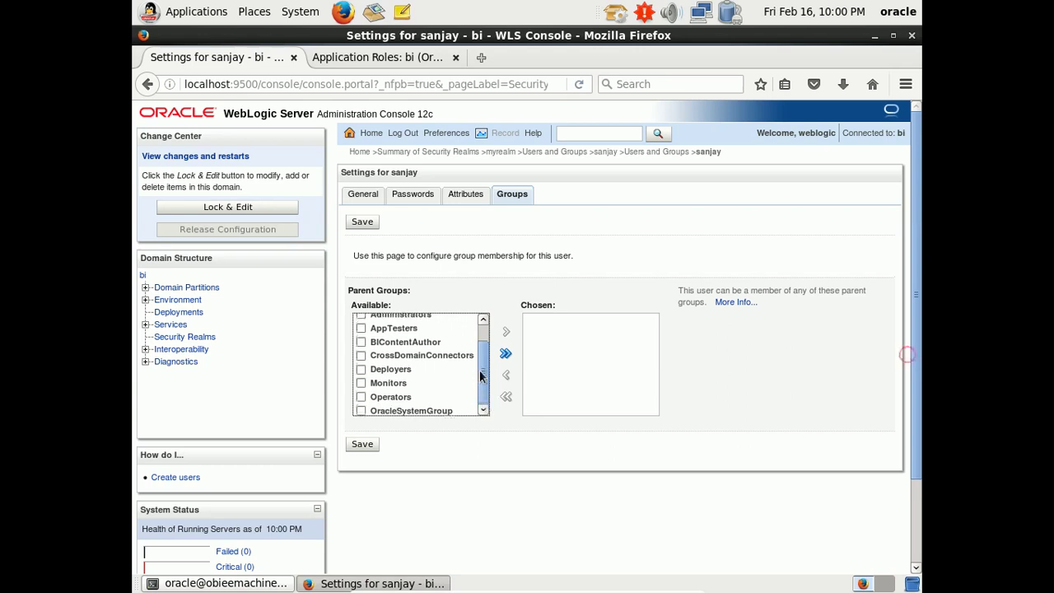
pyautogui.click(417, 363)
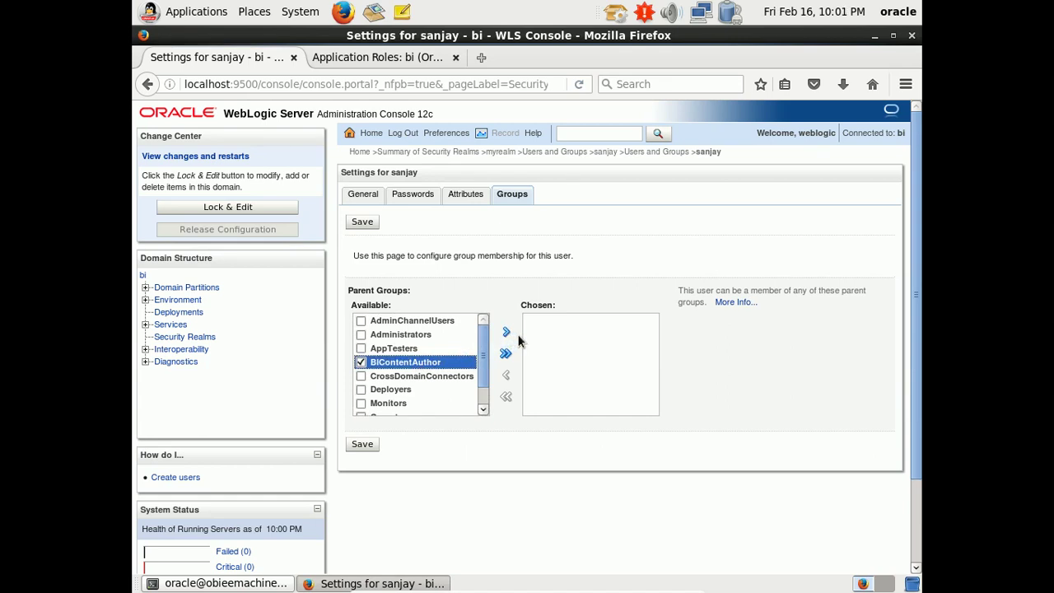
pyautogui.click(506, 333)
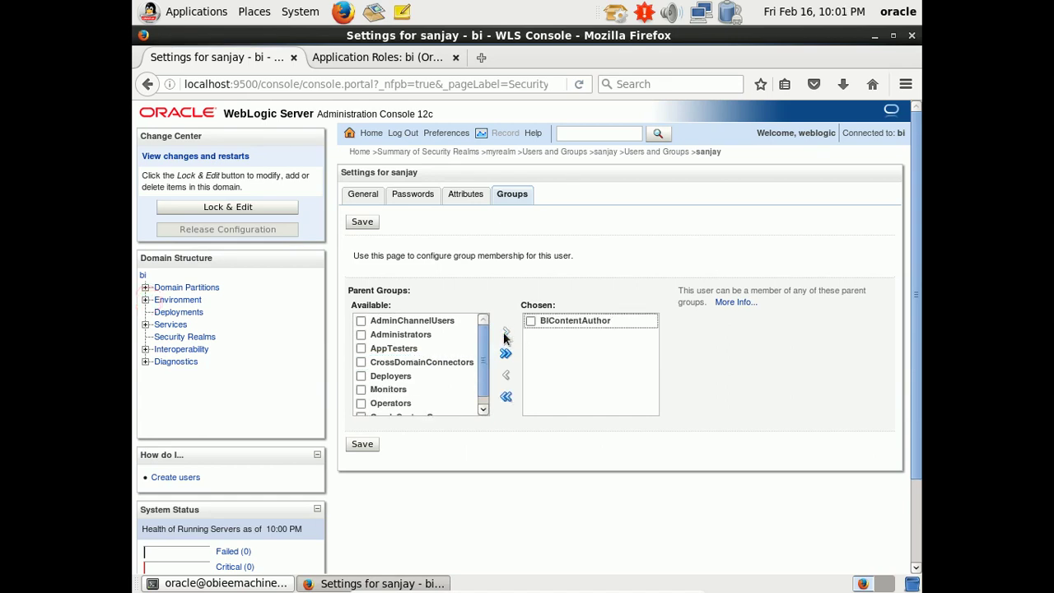
pyautogui.click(367, 444)
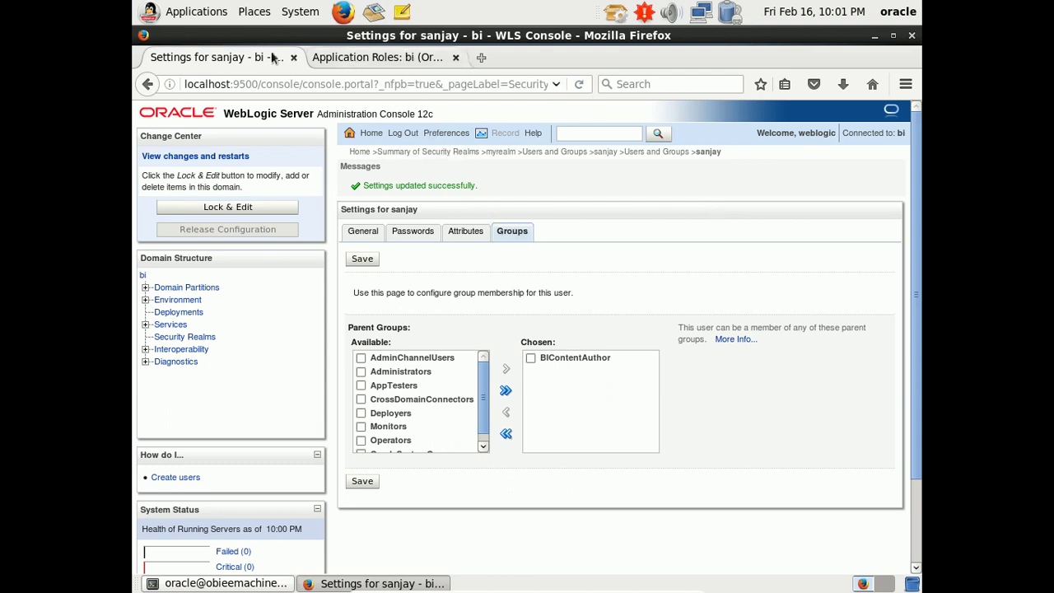
# - In a new tab, log into OBIEE 12c as the new user and open Data Sources
pyautogui.click(482, 67)
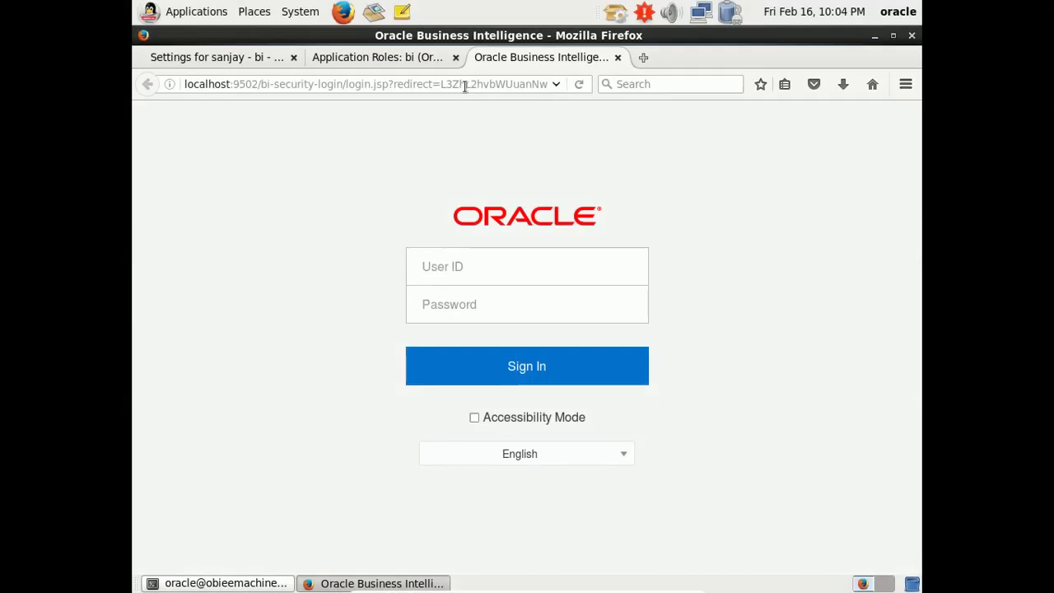
pyautogui.click(554, 285)
pyautogui.write('sa')
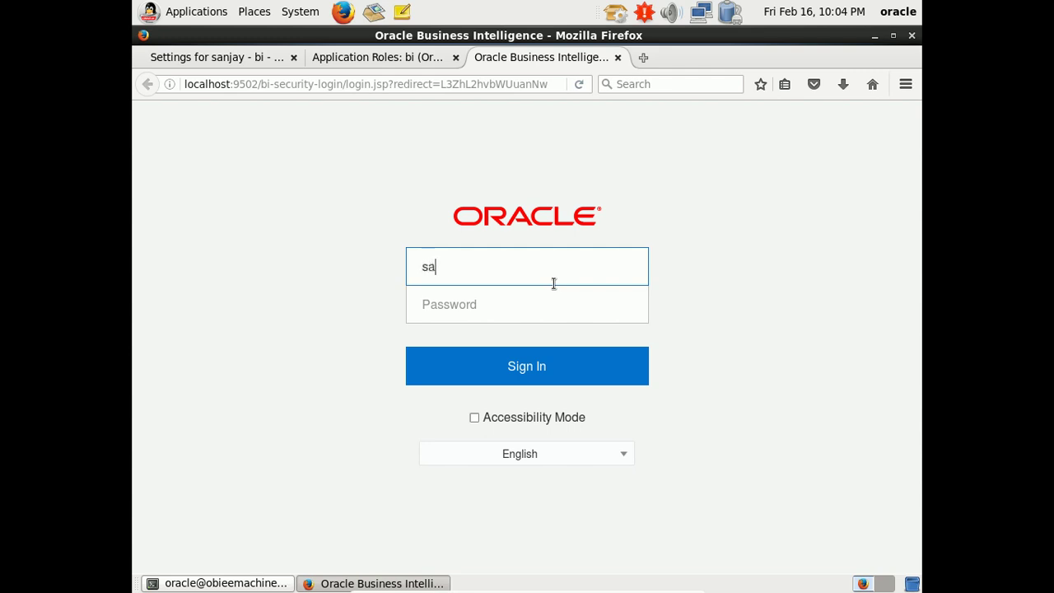
pyautogui.press('Return')
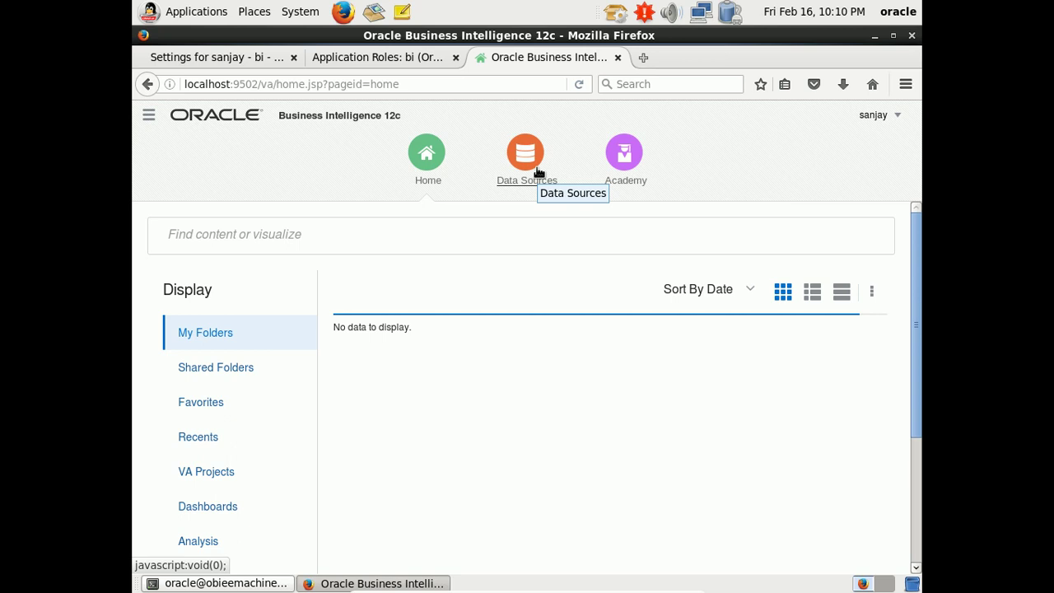
pyautogui.click(537, 169)
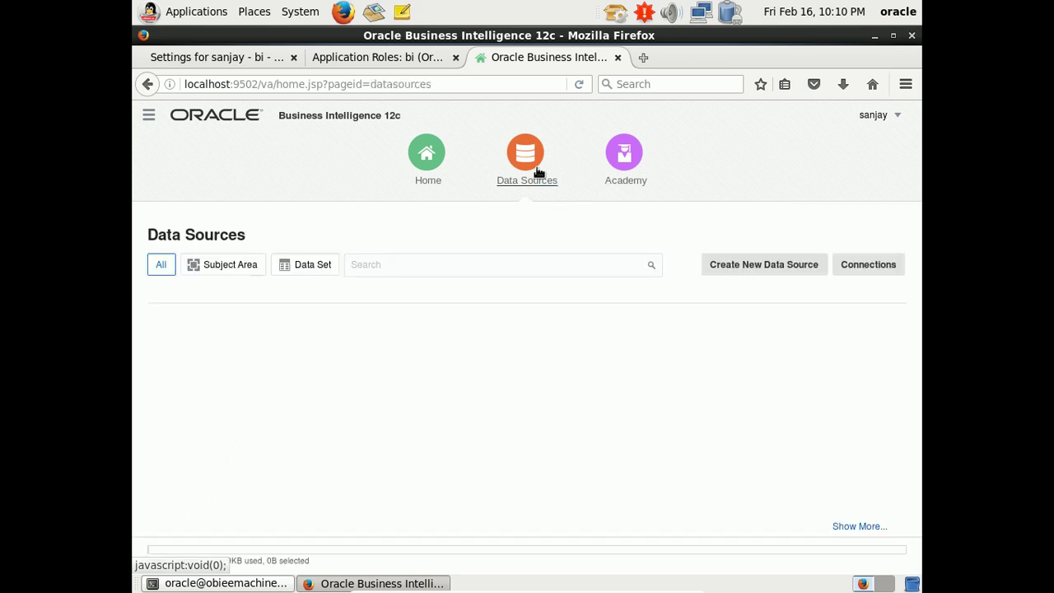